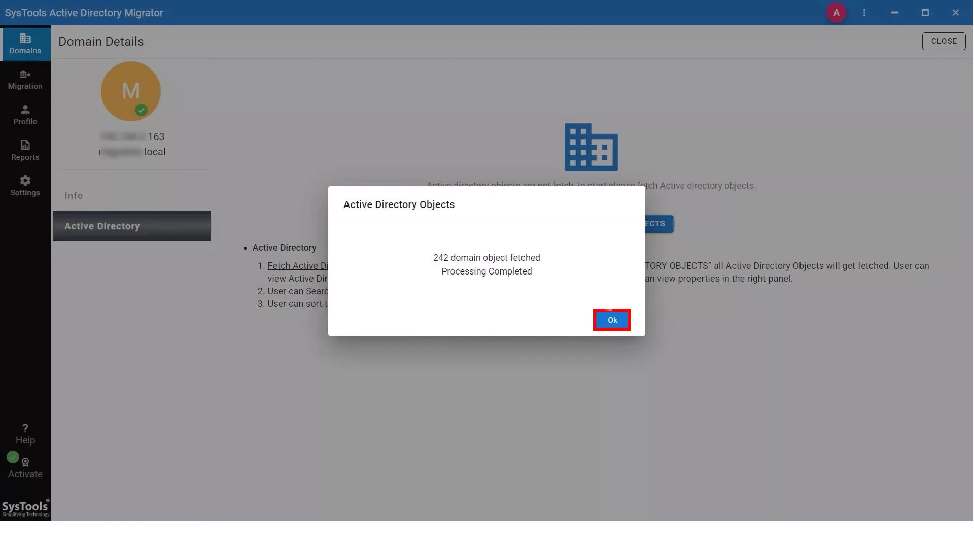
Acknowledge the 242 fetched Active Directory objects to view the object tree
{"action": "left_click", "coordinate": [612, 320]}
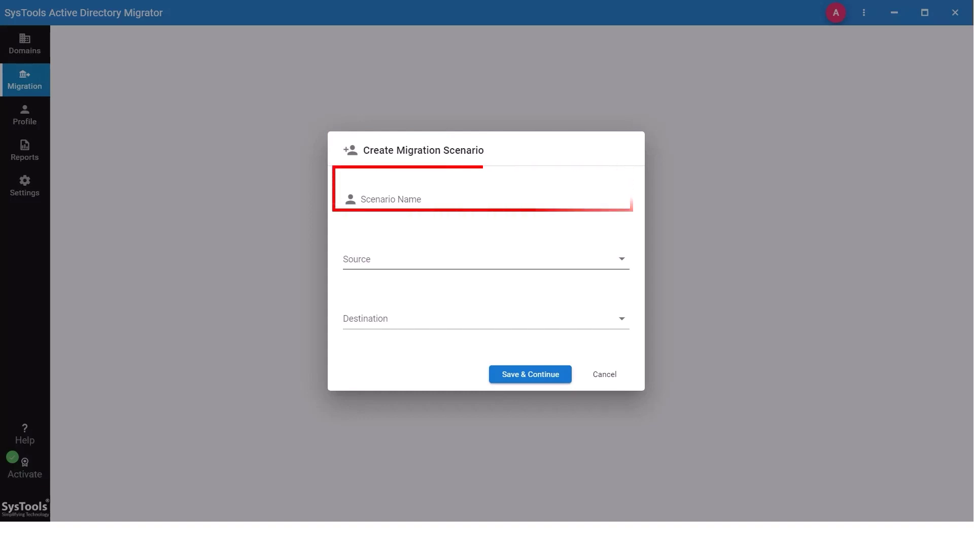
{"action": "type", "text": "Test1"}
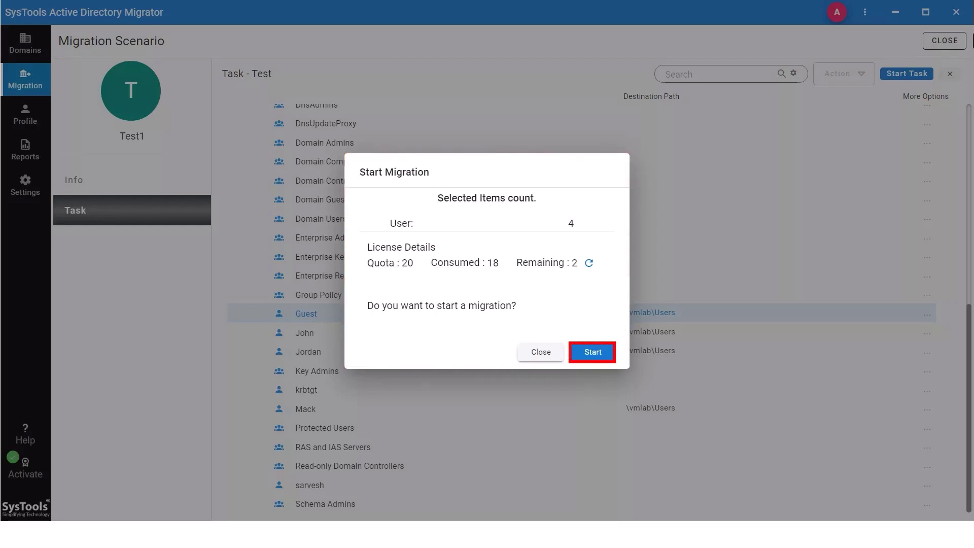
Start migrating Jordan, John, Guest and Mack
{"action": "key", "text": "Return"}
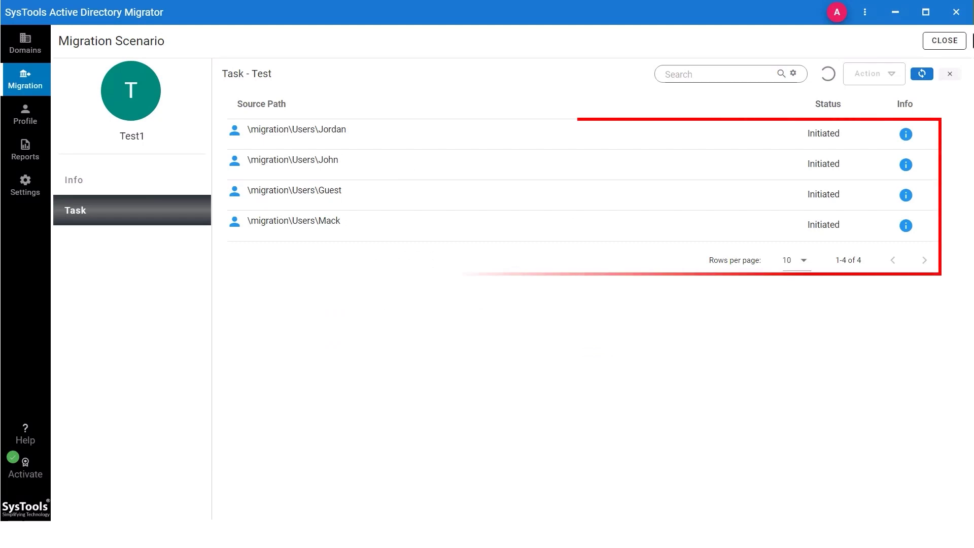